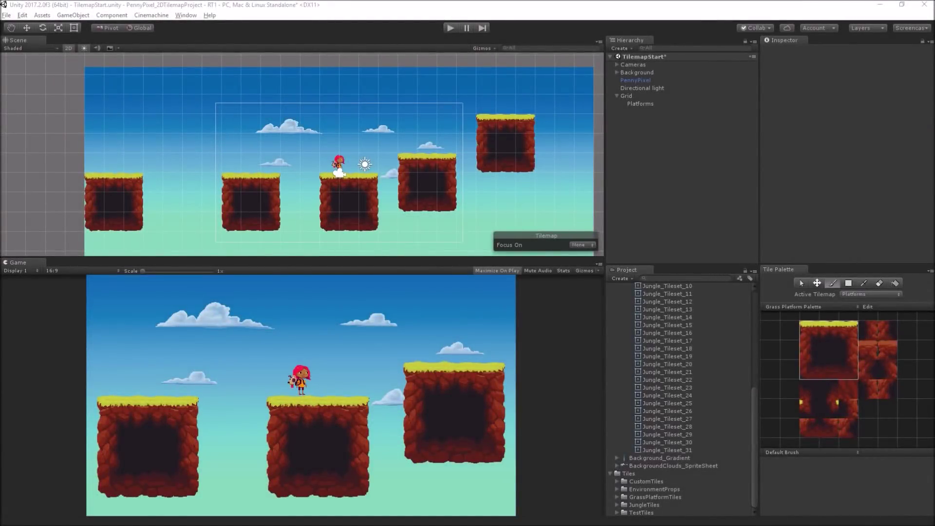
Step: Run a brief play test of the TilemapStart scene, then stop it
{"action": "left_click", "coordinate": [450, 28]}
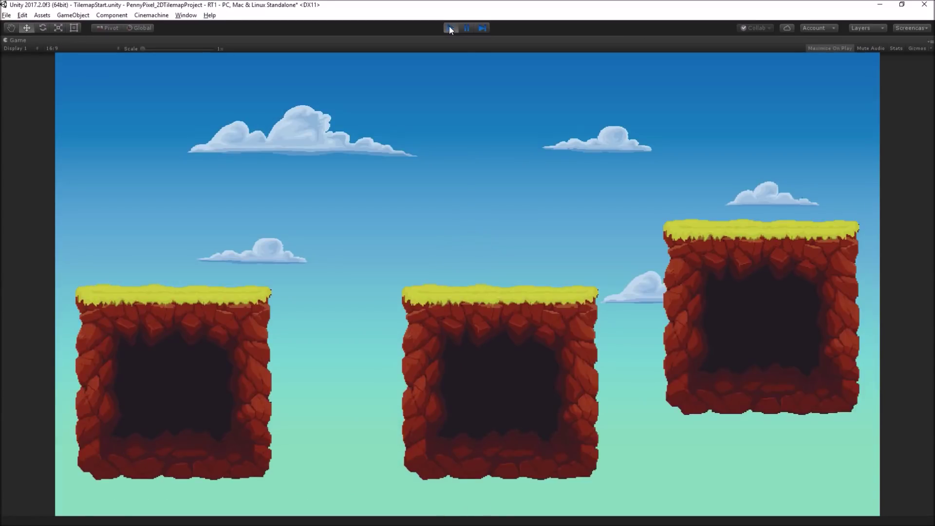
{"action": "left_click", "coordinate": [450, 28]}
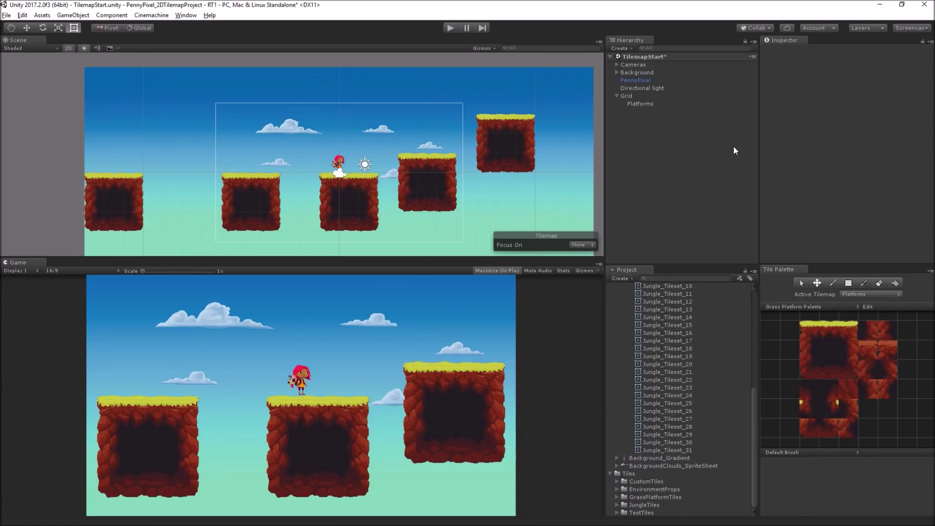
Step: Add a Tilemap Collider 2D component to the Platforms tilemap
{"action": "left_click", "coordinate": [686, 102]}
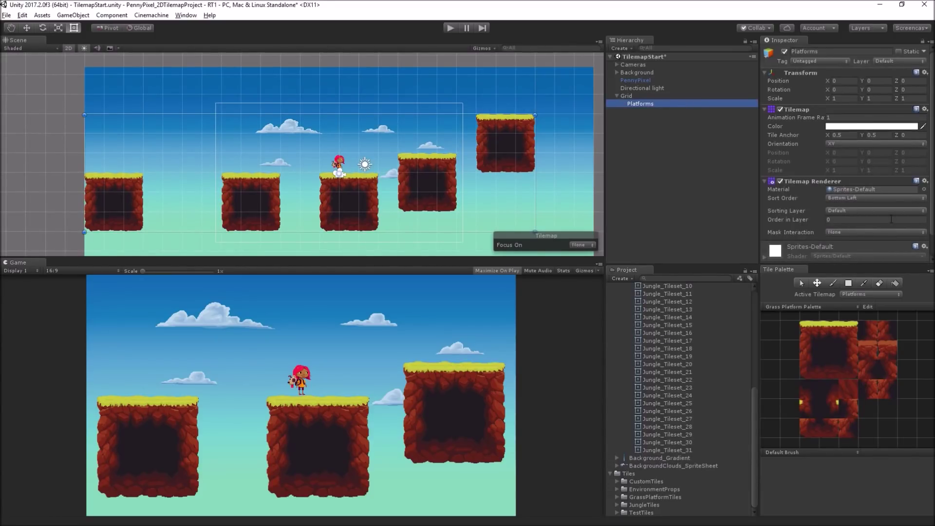
{"action": "scroll", "coordinate": [891, 215], "scroll_direction": "down", "scroll_amount": 2}
{"action": "left_click", "coordinate": [841, 250]}
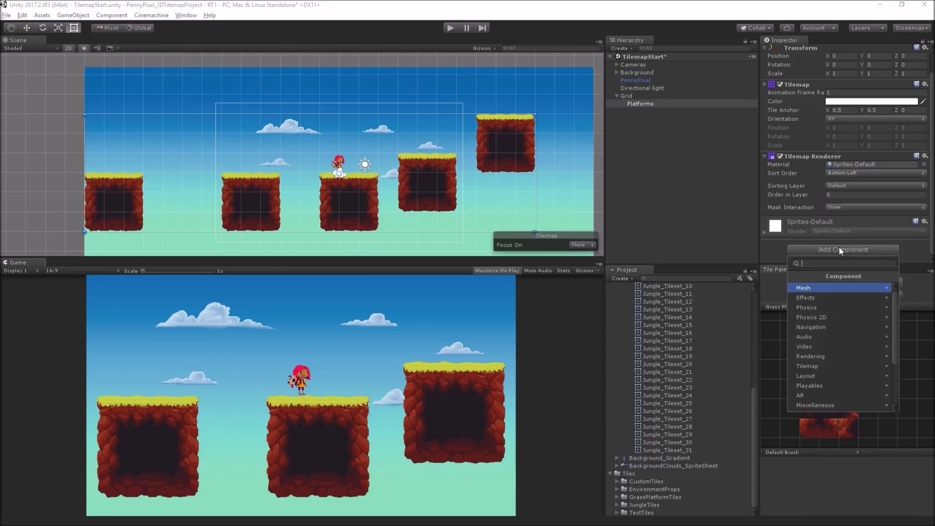
{"action": "left_click", "coordinate": [826, 362]}
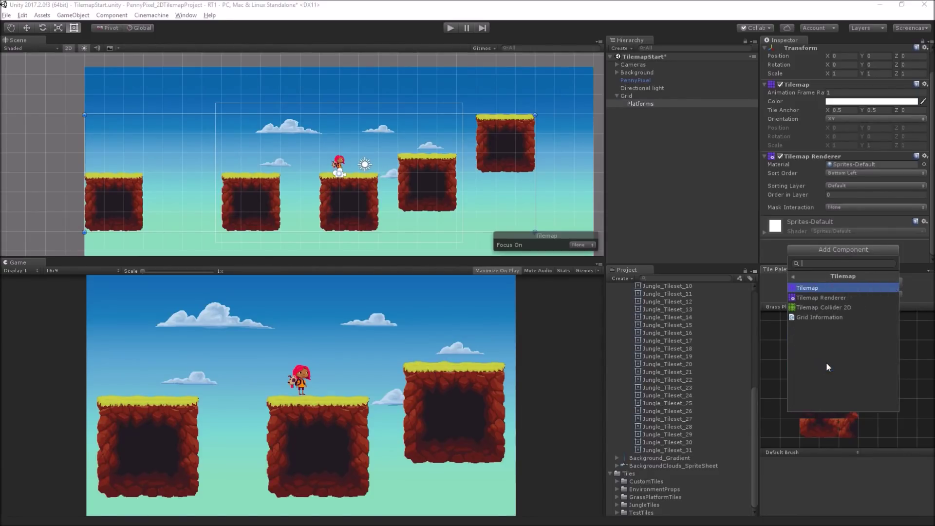
{"action": "left_click", "coordinate": [871, 309]}
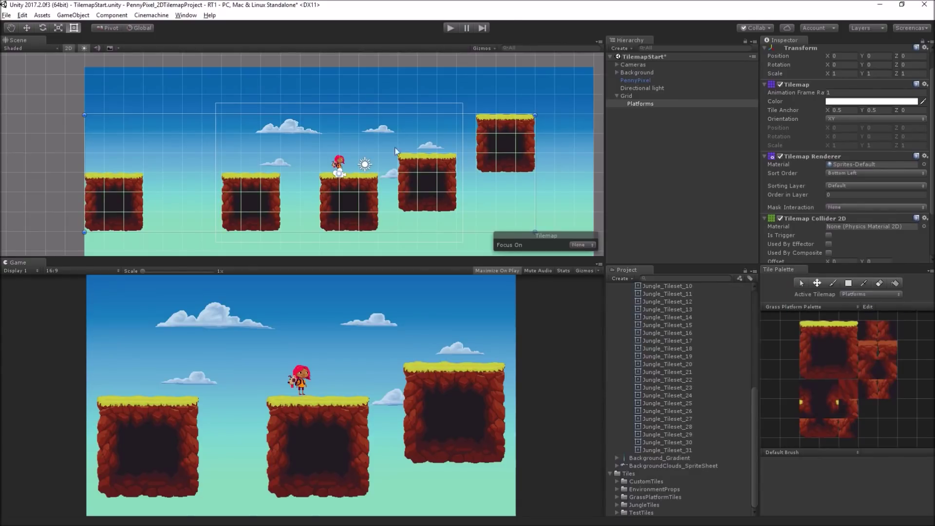
Step: Disable the Background object to leave a plain blue sky, then reselect Platforms
{"action": "left_click", "coordinate": [640, 73]}
{"action": "left_click", "coordinate": [784, 52]}
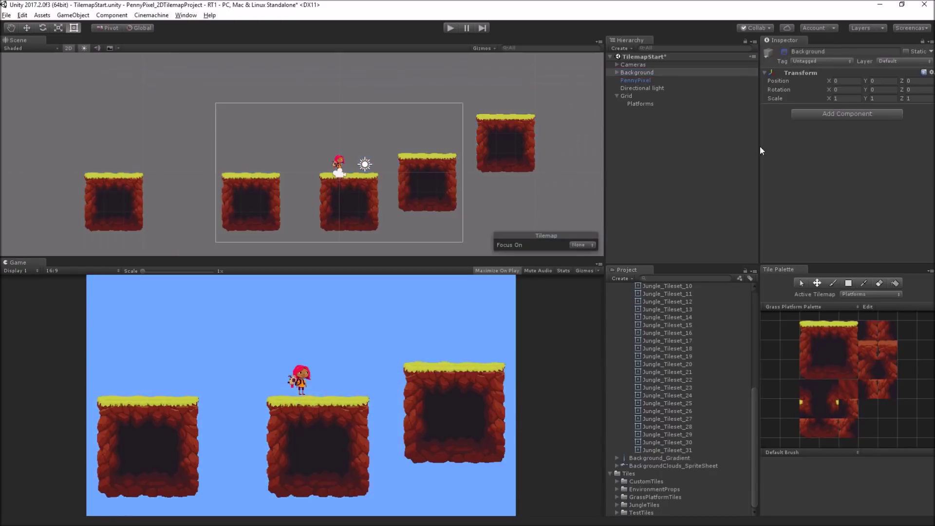
{"action": "left_click", "coordinate": [658, 103]}
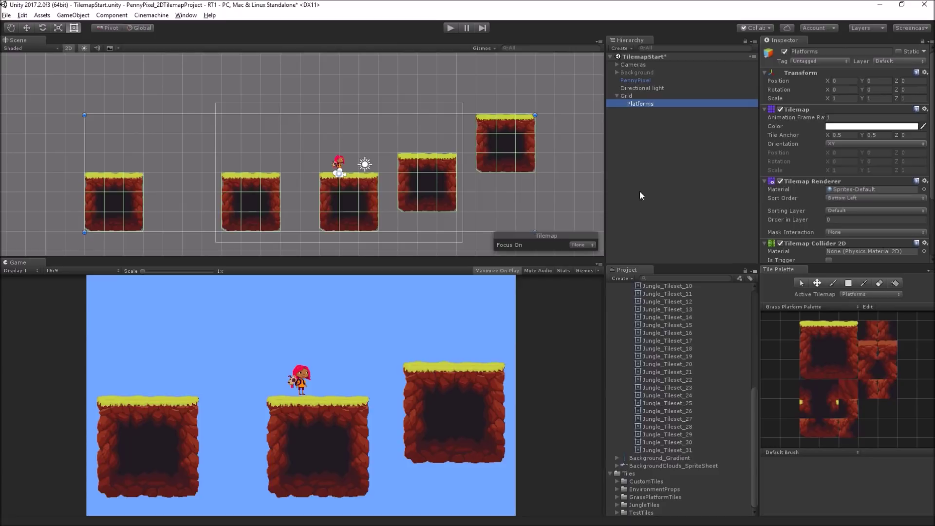
{"action": "left_click", "coordinate": [446, 27]}
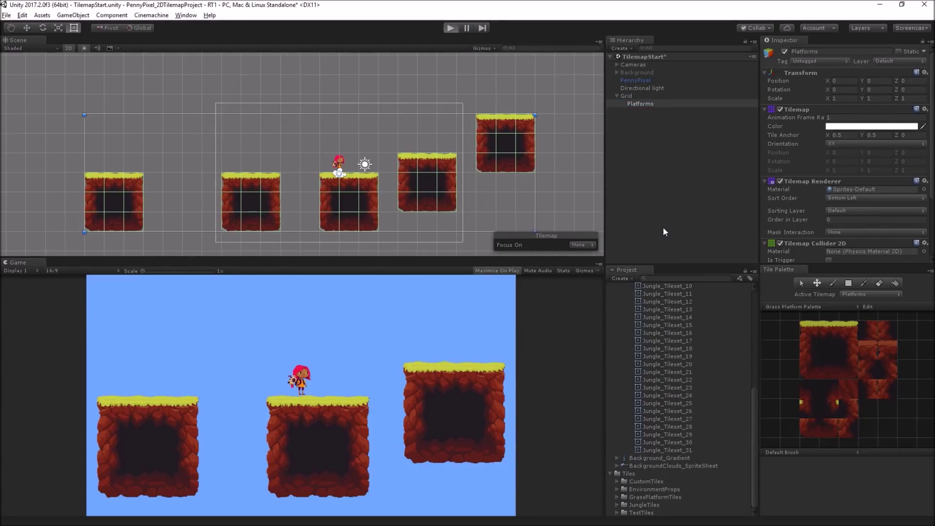
{"action": "key", "text": "Right"}
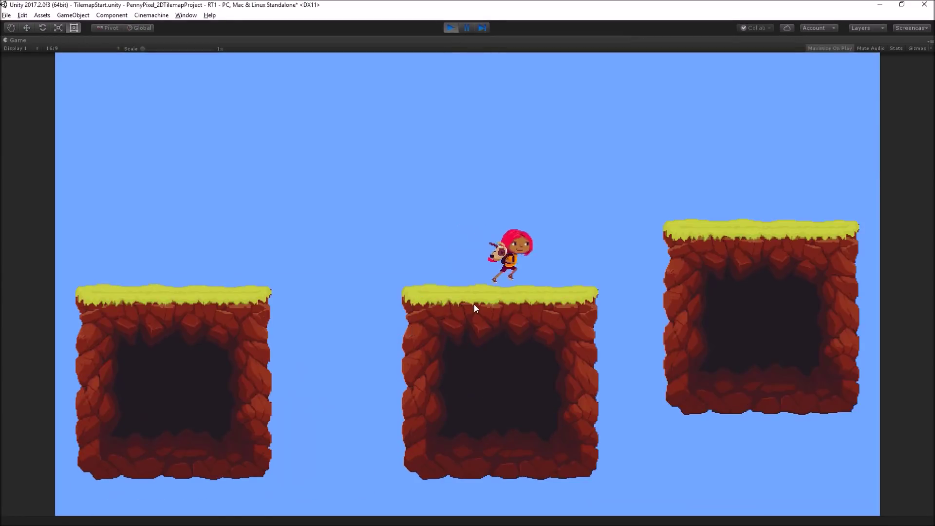
{"action": "key", "text": "Left"}
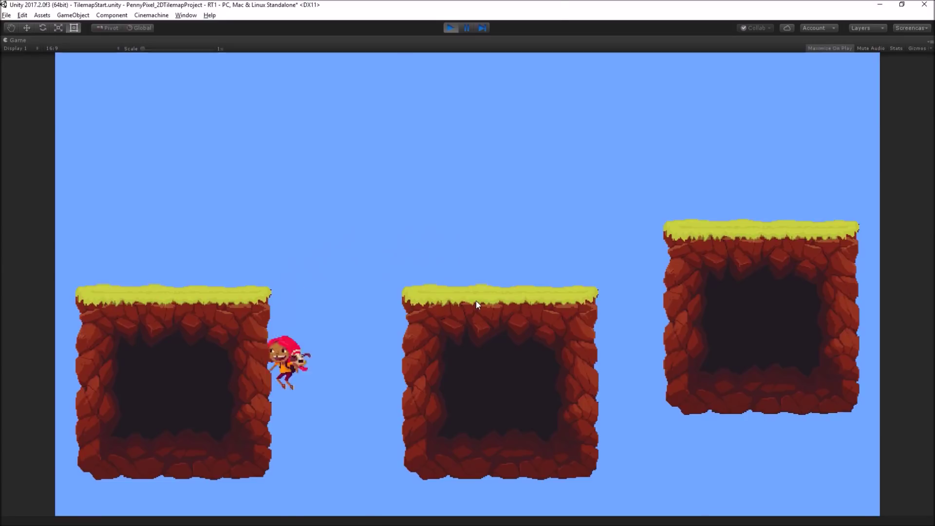
{"action": "left_click", "coordinate": [451, 27]}
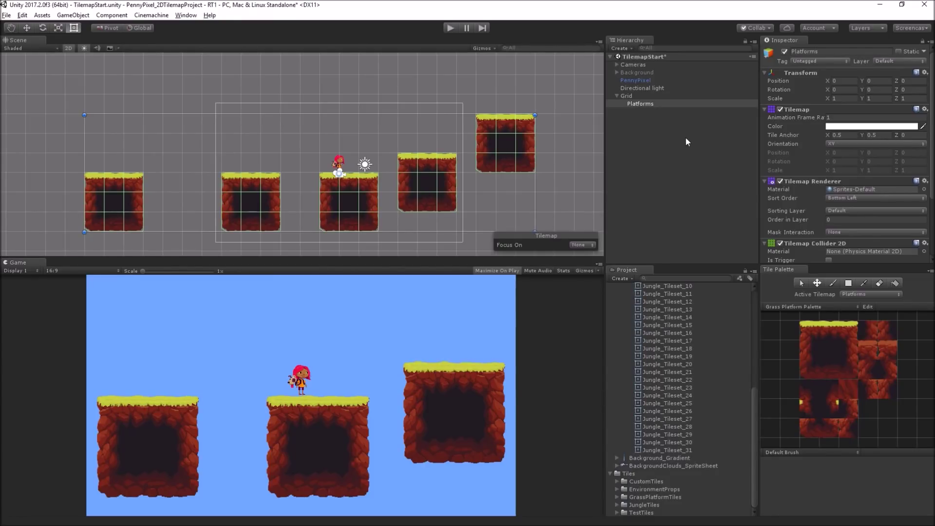
Step: Add a Physics 2D Composite Collider 2D to the Platforms tilemap
{"action": "scroll", "coordinate": [847, 153], "scroll_direction": "down", "scroll_amount": 5}
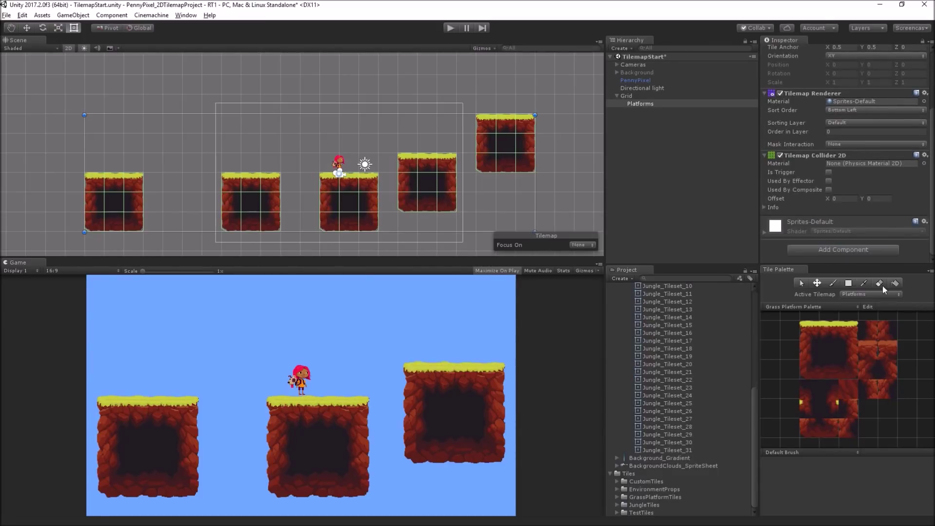
{"action": "left_click", "coordinate": [860, 252]}
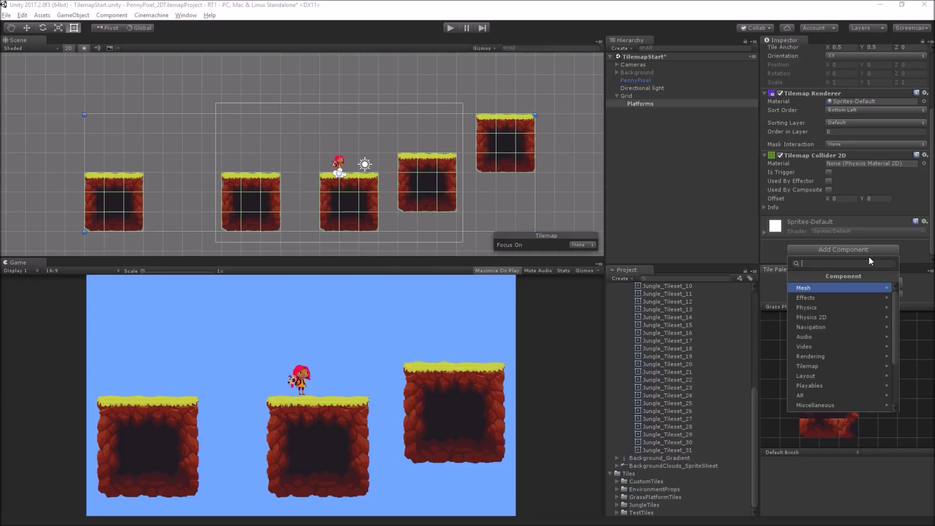
{"action": "left_click", "coordinate": [841, 317]}
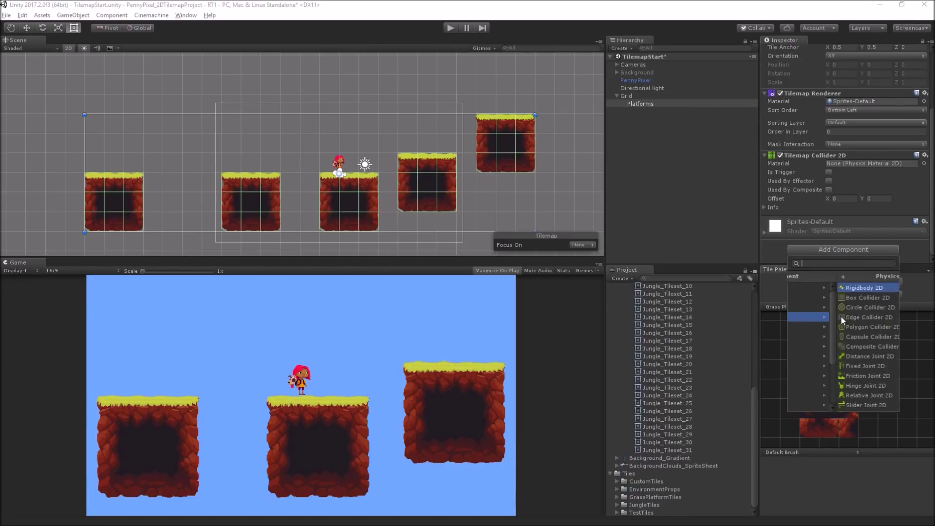
{"action": "left_click", "coordinate": [878, 346]}
Step: Set the Rigidbody 2D Body Type to Static
{"action": "scroll", "coordinate": [883, 226], "scroll_direction": "down", "scroll_amount": 5}
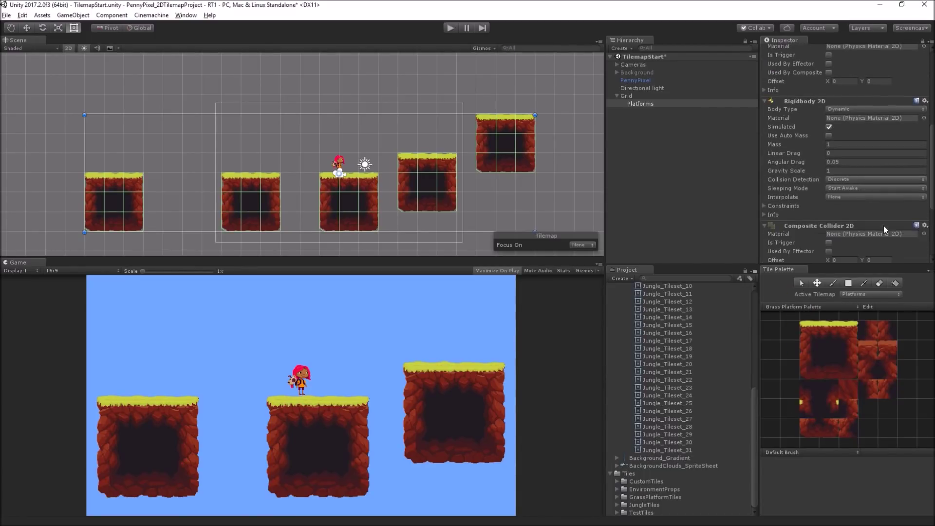
{"action": "scroll", "coordinate": [883, 226], "scroll_direction": "down", "scroll_amount": 3}
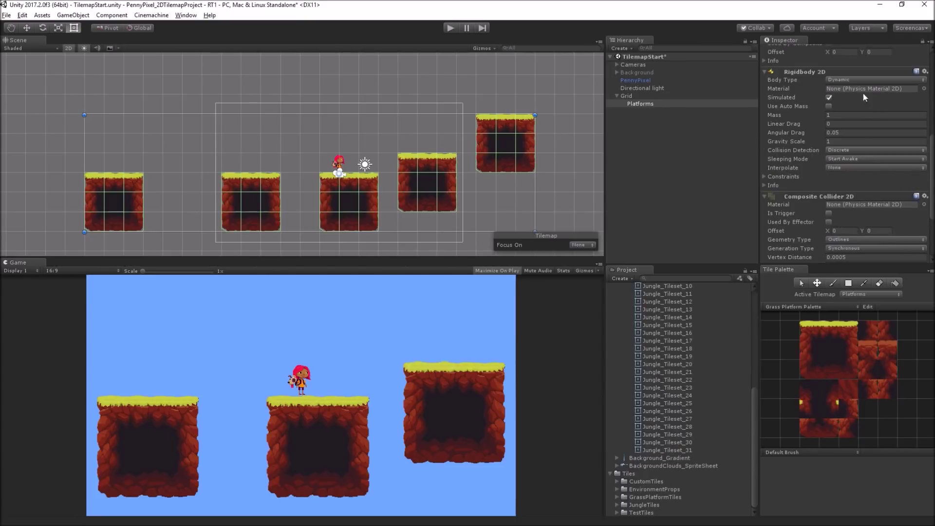
{"action": "left_click", "coordinate": [888, 79]}
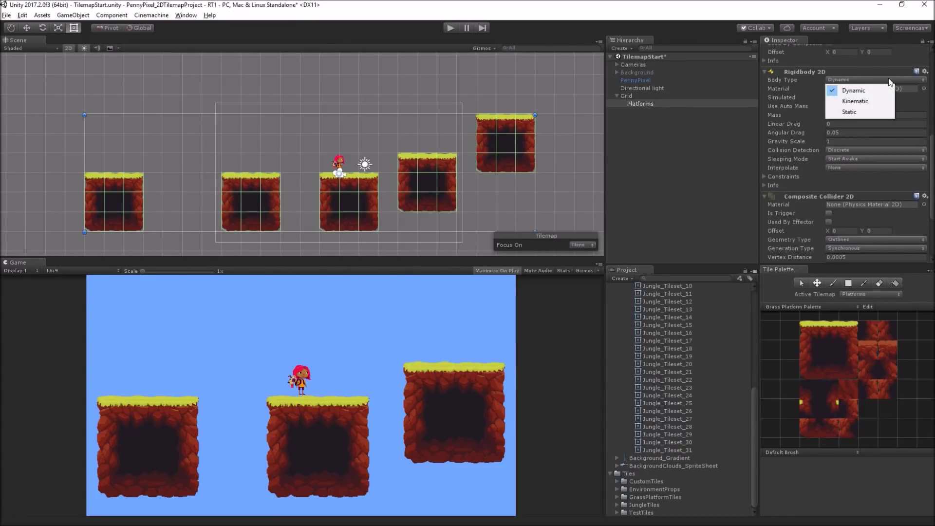
{"action": "left_click", "coordinate": [877, 115]}
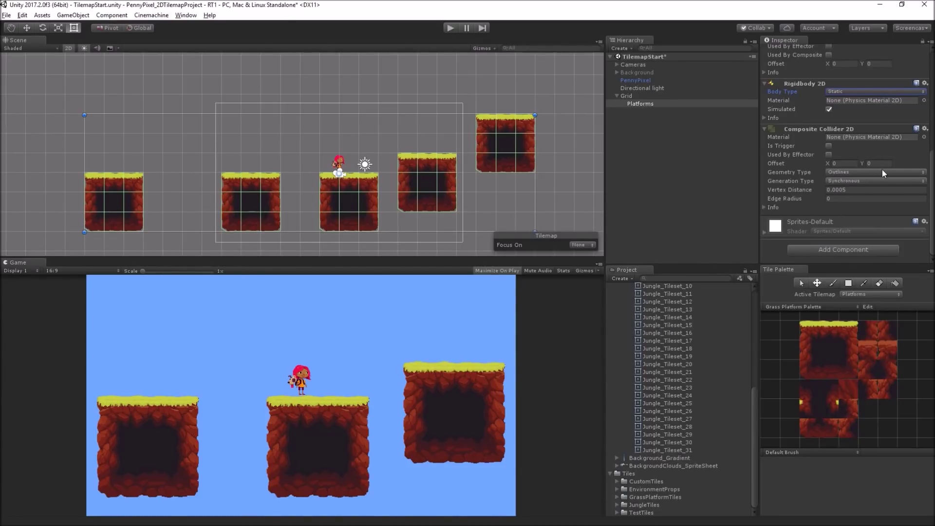
{"action": "scroll", "coordinate": [873, 177], "scroll_direction": "up", "scroll_amount": 3}
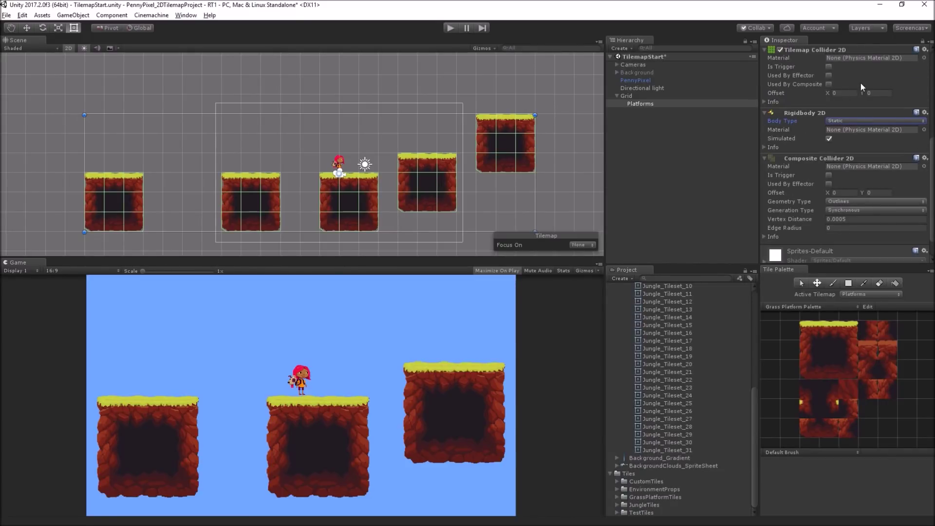
{"action": "left_click", "coordinate": [829, 85]}
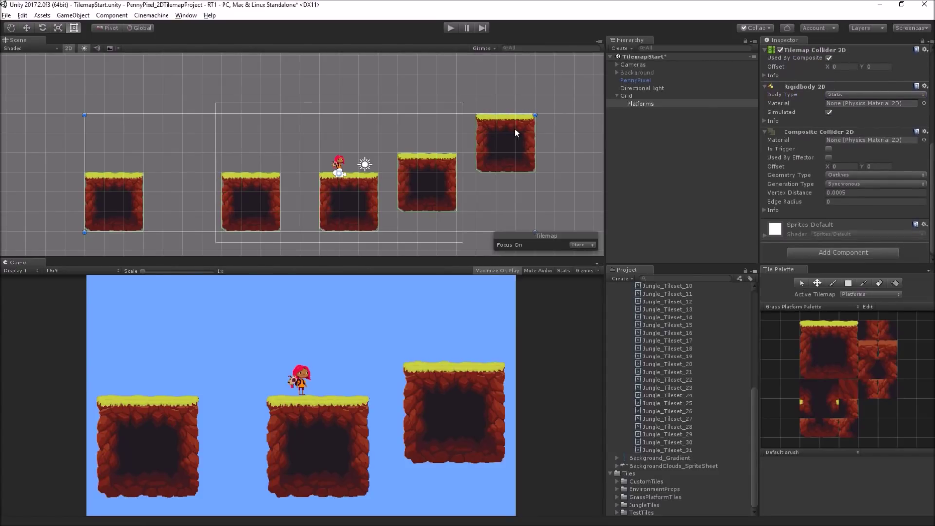
{"action": "scroll", "coordinate": [514, 128], "scroll_direction": "up", "scroll_amount": 5}
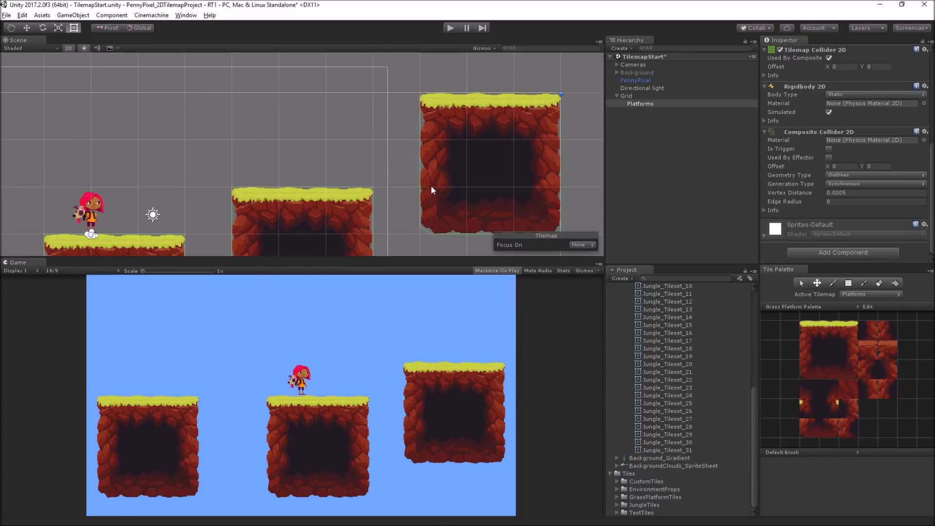
{"action": "scroll", "coordinate": [395, 202], "scroll_direction": "down", "scroll_amount": 2}
{"action": "middle_click_drag", "start_coordinate": [403, 214], "coordinate": [435, 168]}
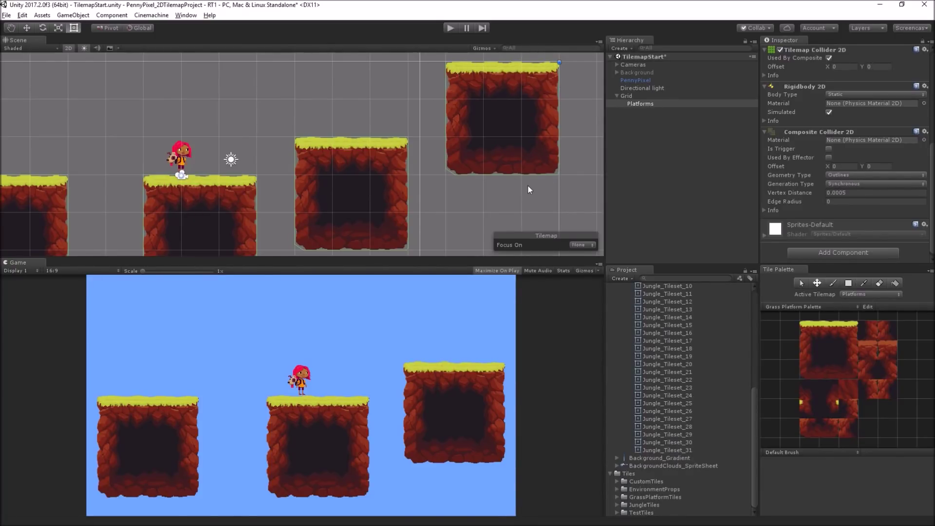
{"action": "middle_click_drag", "start_coordinate": [508, 203], "coordinate": [524, 158]}
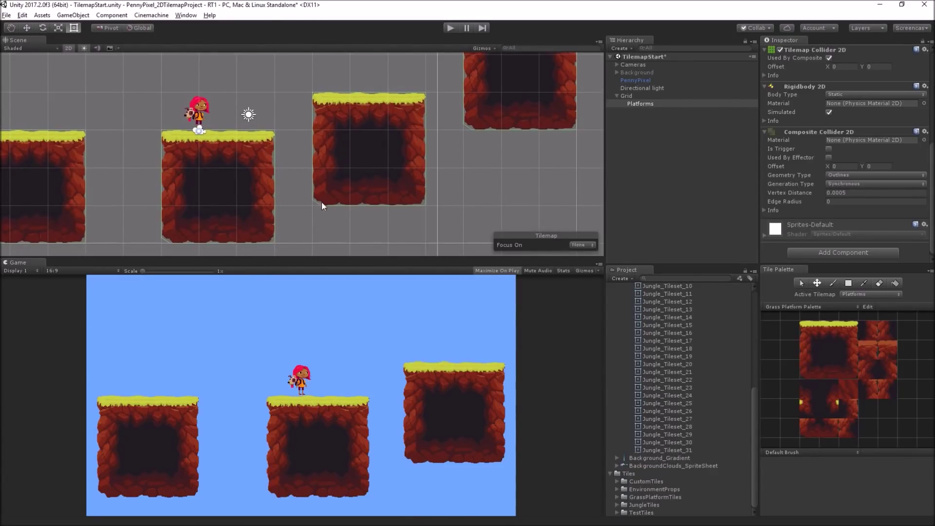
{"action": "middle_click_drag", "start_coordinate": [518, 156], "coordinate": [498, 206]}
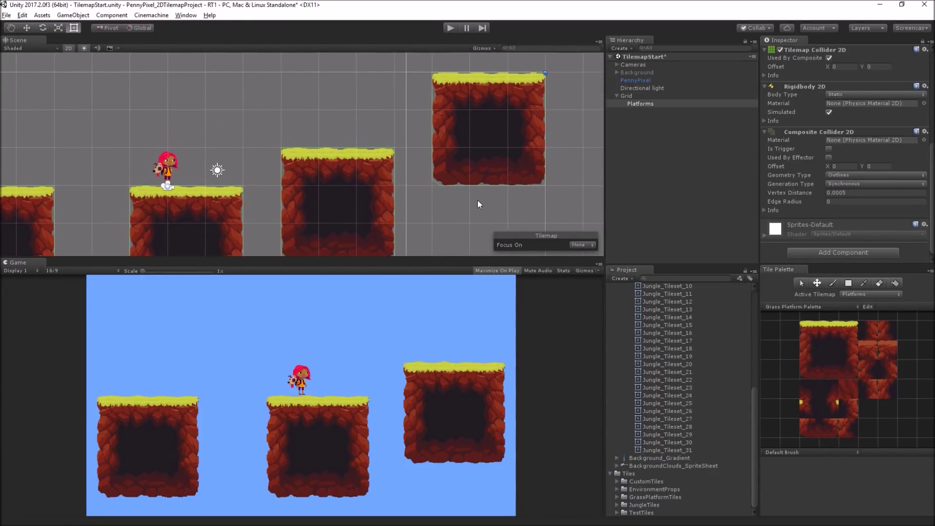
{"action": "middle_click_drag", "start_coordinate": [477, 202], "coordinate": [580, 153]}
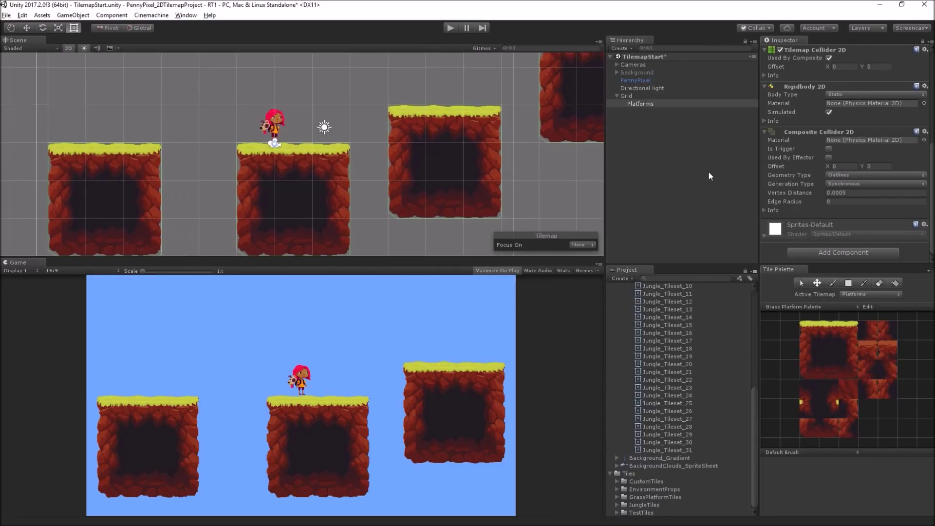
{"action": "left_click", "coordinate": [798, 183]}
Step: In play mode with Maximize On Play off, erase a block from the middle platform's top
{"action": "left_click", "coordinate": [455, 28]}
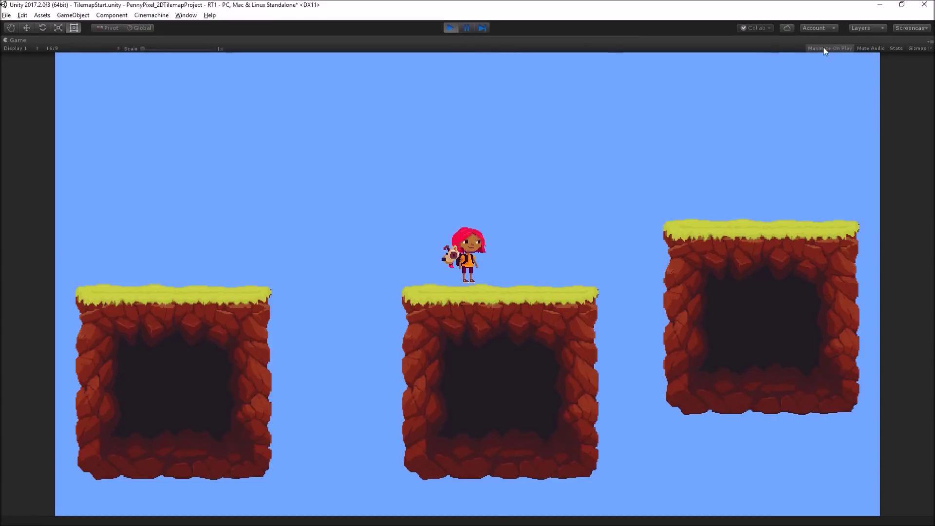
{"action": "left_click", "coordinate": [824, 50]}
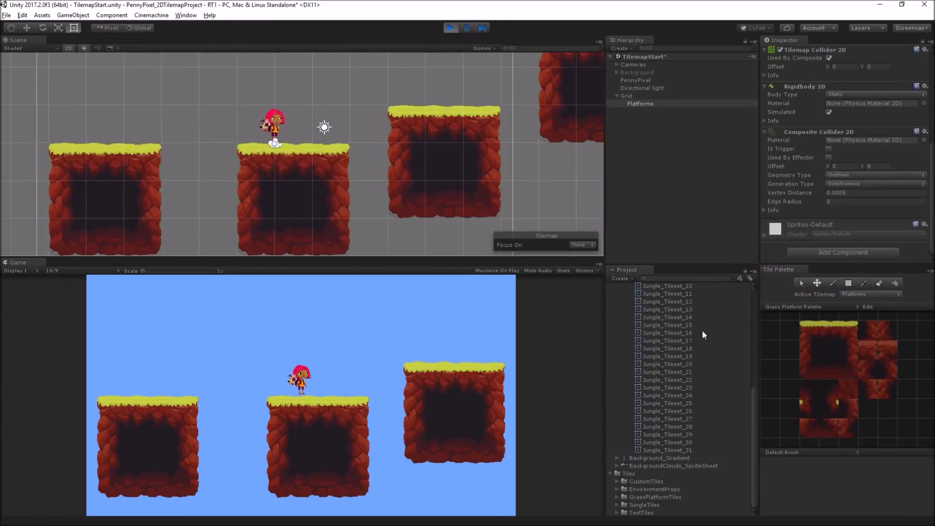
{"action": "left_click", "coordinate": [878, 283]}
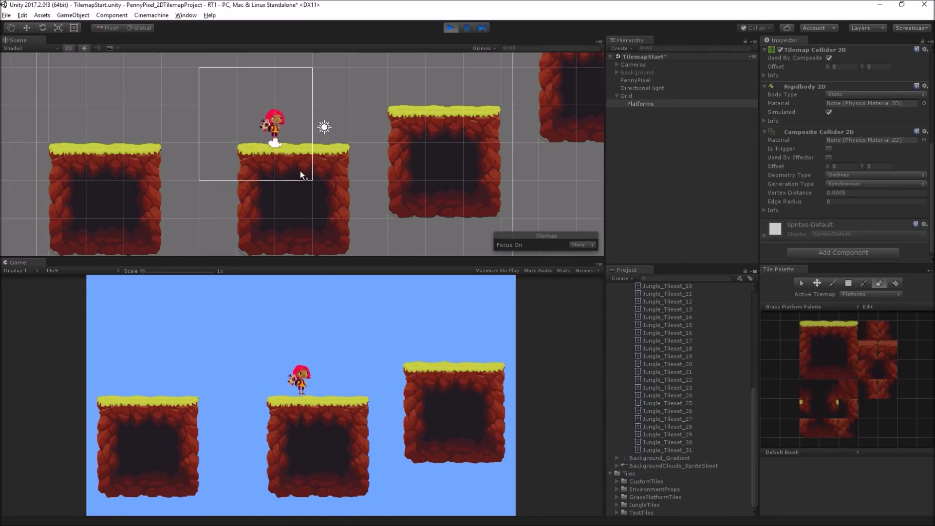
{"action": "left_click", "coordinate": [807, 333]}
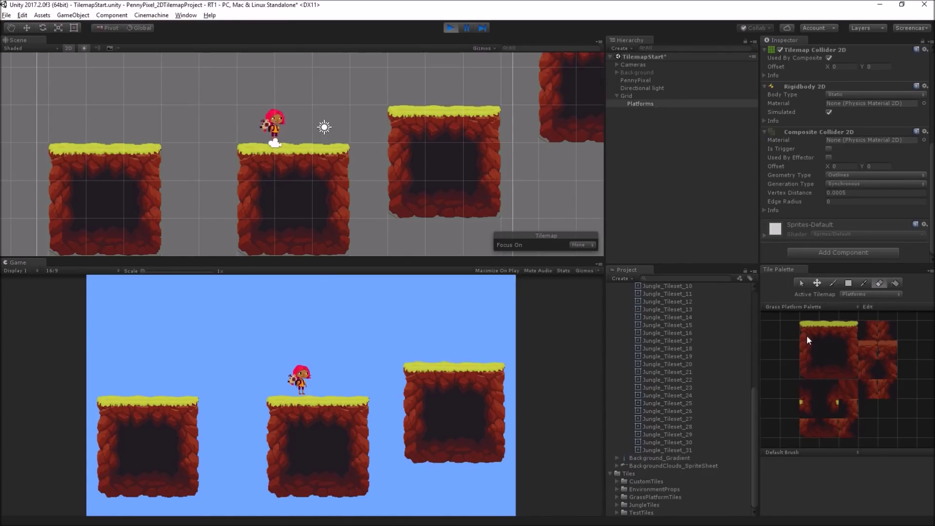
{"action": "left_click", "coordinate": [292, 164]}
{"action": "left_click", "coordinate": [331, 164]}
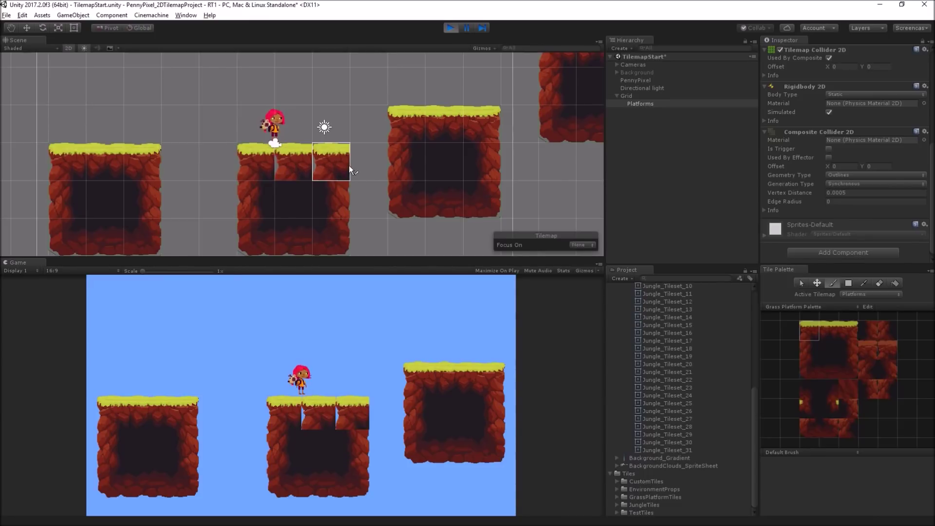
{"action": "left_click", "coordinate": [878, 284]}
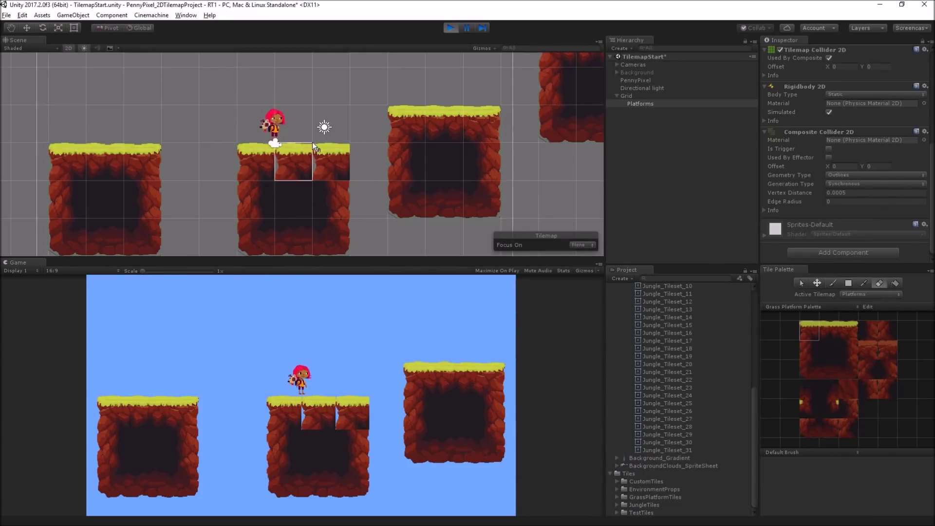
{"action": "mouse_move", "coordinate": [293, 163]}
{"action": "left_mouse_down"}
{"action": "mouse_move", "coordinate": [339, 170]}
{"action": "mouse_move", "coordinate": [376, 200]}
{"action": "left_mouse_up"}
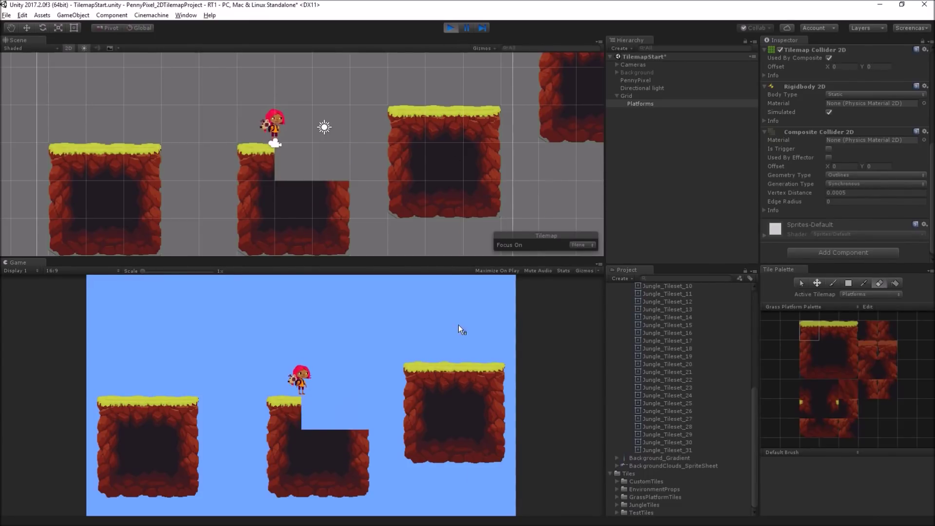
Step: Walk and jump the character around the erased ledge, then select Platforms' Generation Type setting
{"action": "left_click", "coordinate": [446, 324]}
{"action": "key", "text": "Right"}
{"action": "key", "text": "Left"}
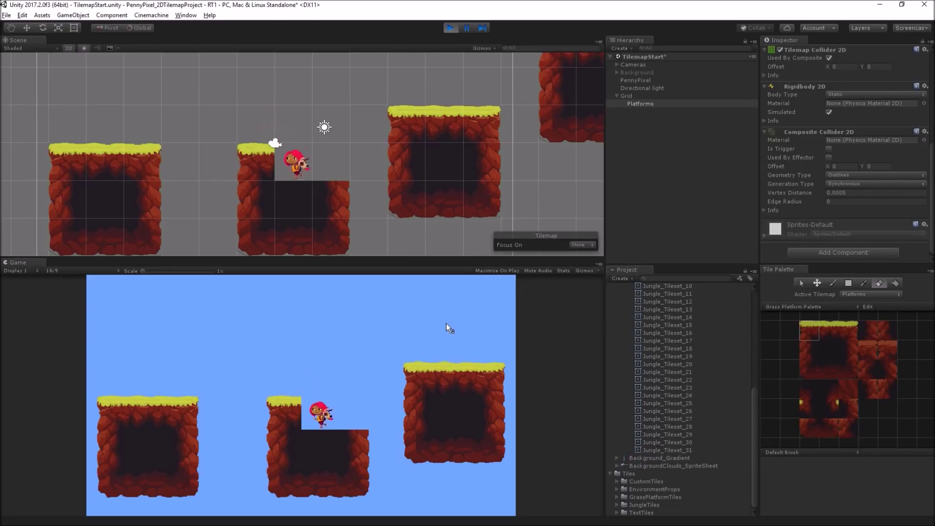
{"action": "key", "text": "space"}
{"action": "key", "text": "Right"}
{"action": "key", "text": "Left"}
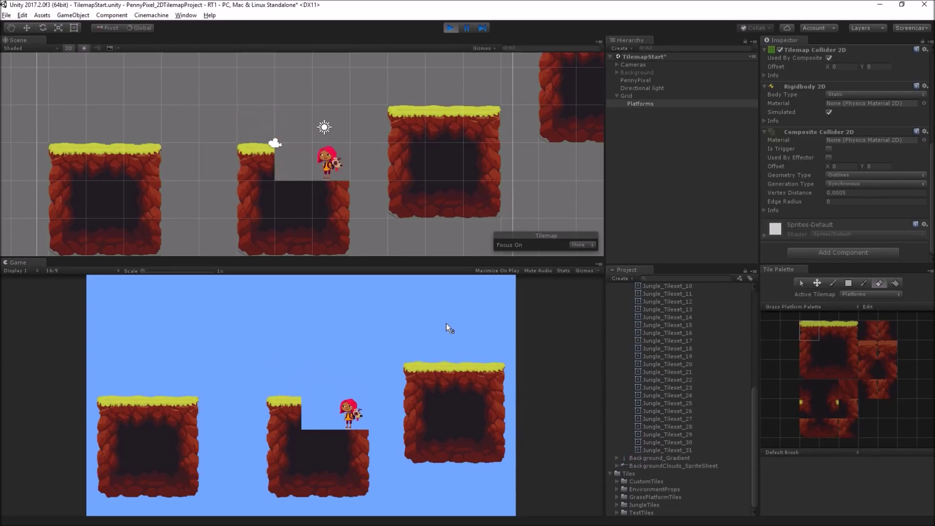
{"action": "left_click", "coordinate": [686, 104]}
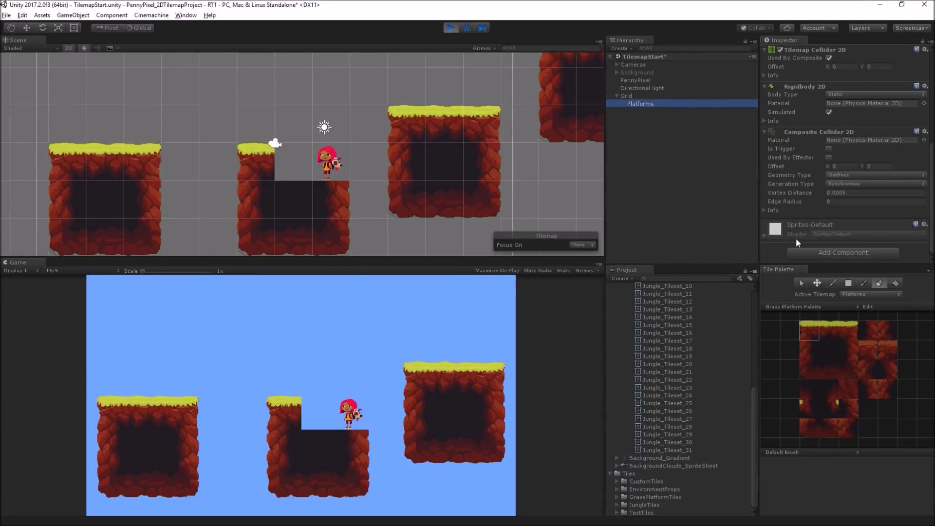
{"action": "left_click", "coordinate": [834, 183]}
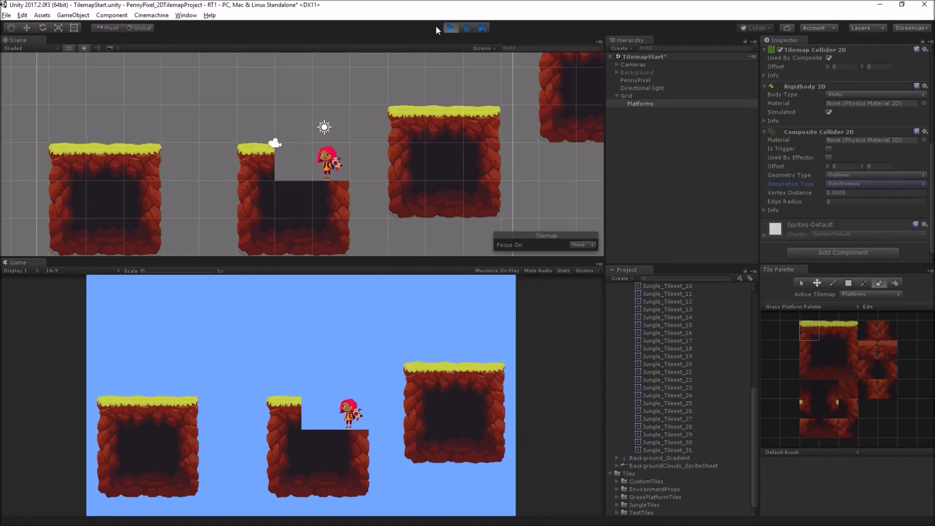
Step: Stop play mode, deselect Platforms, and pick a palette tile with the Brush (B)
{"action": "left_click", "coordinate": [450, 27]}
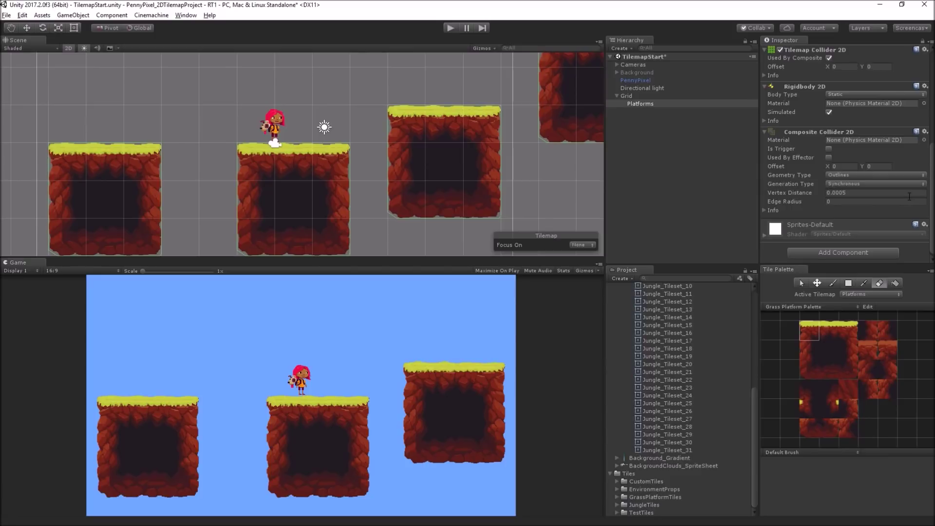
{"action": "scroll", "coordinate": [336, 121], "scroll_direction": "down", "scroll_amount": 4}
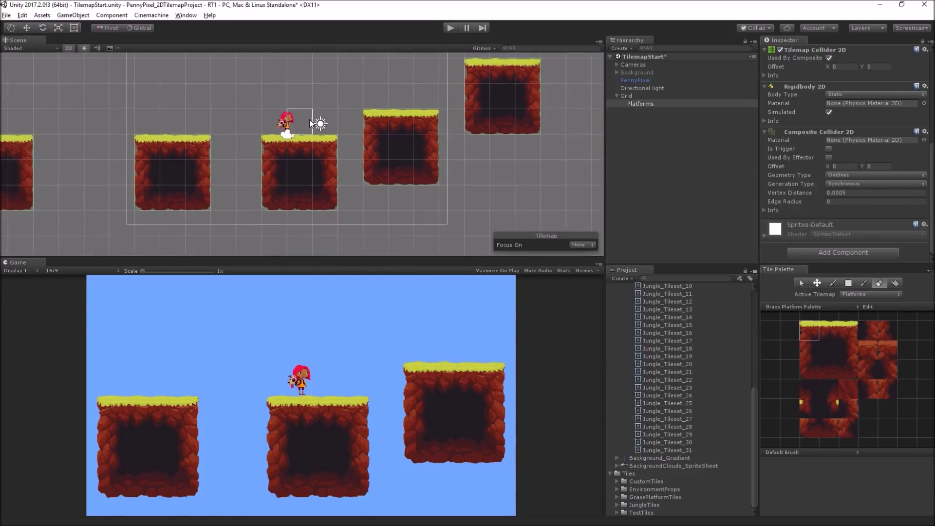
{"action": "scroll", "coordinate": [343, 114], "scroll_direction": "down", "scroll_amount": 1}
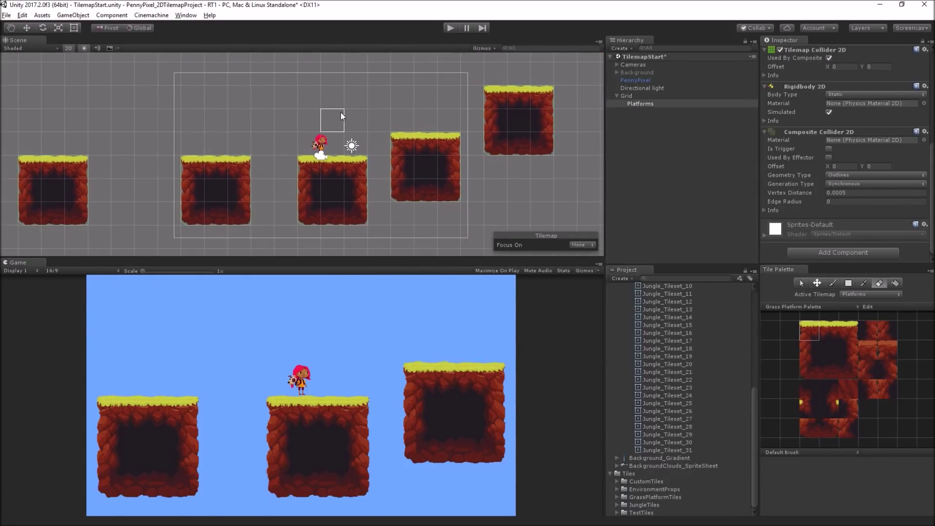
{"action": "left_click", "coordinate": [648, 151]}
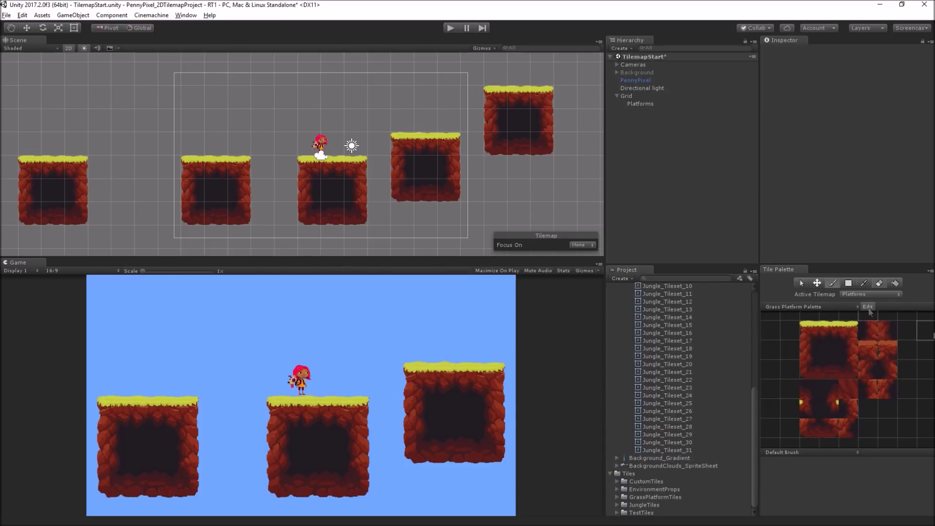
{"action": "key", "text": "b"}
{"action": "left_click", "coordinate": [868, 330]}
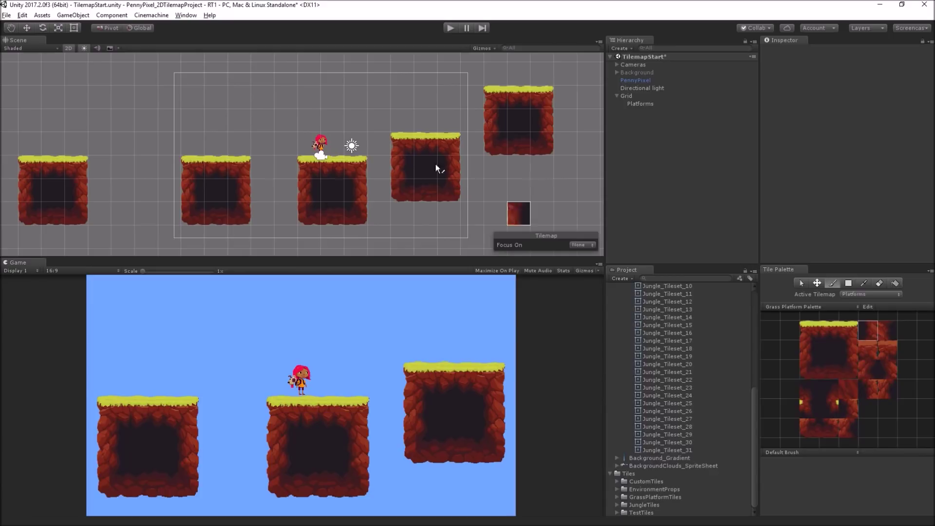